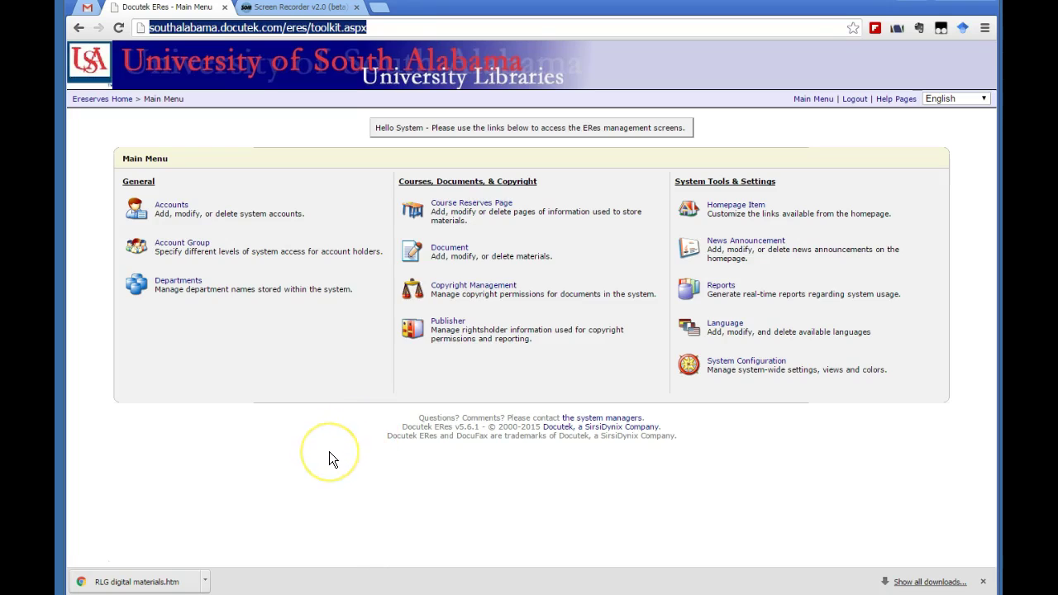
Go to the system usage Reports page in Docutek ERes.
click(337, 450)
click(330, 449)
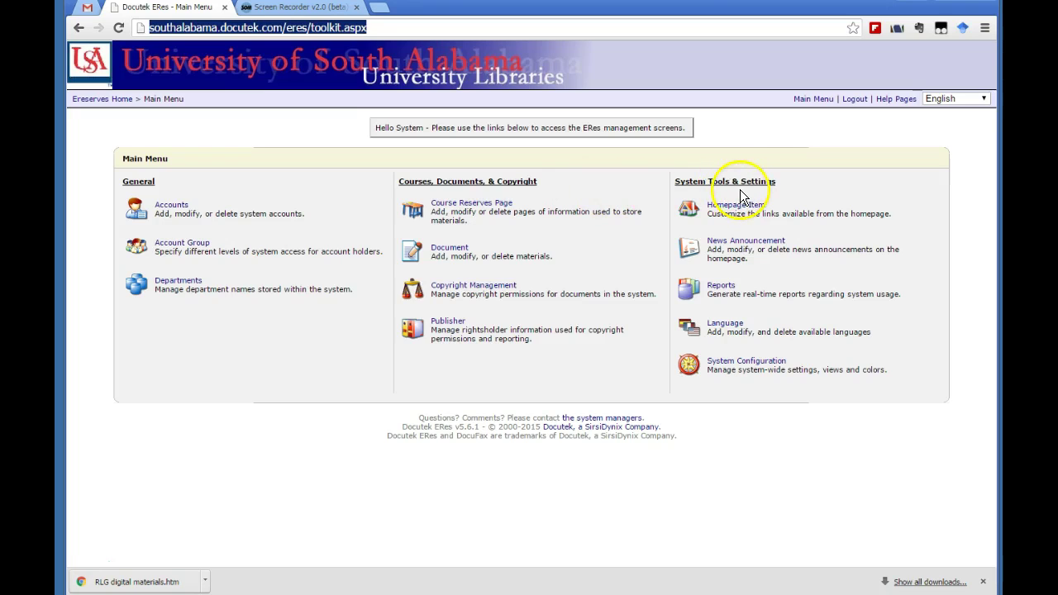
click(783, 186)
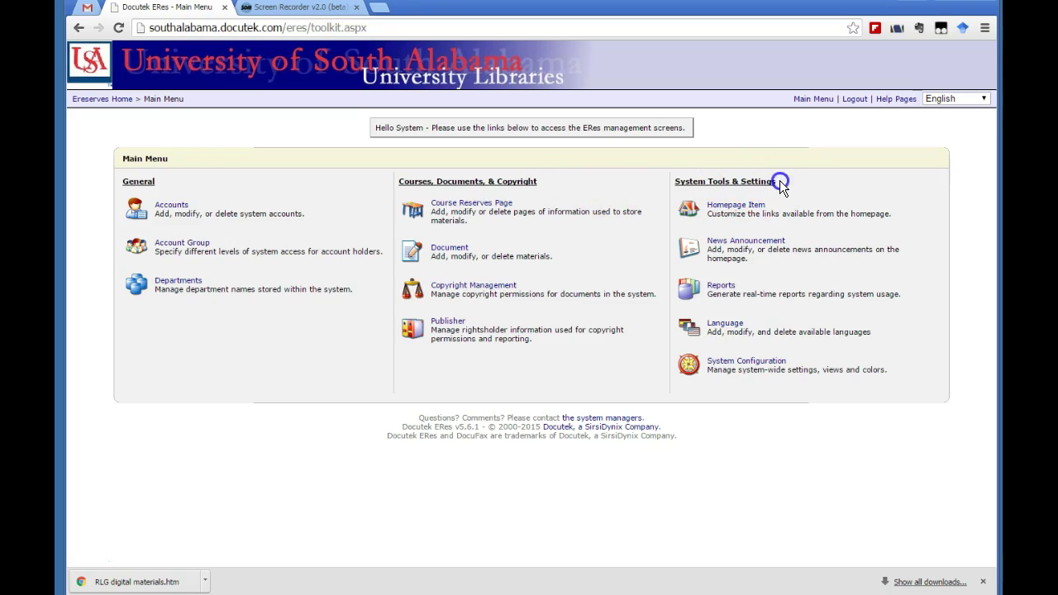
click(721, 286)
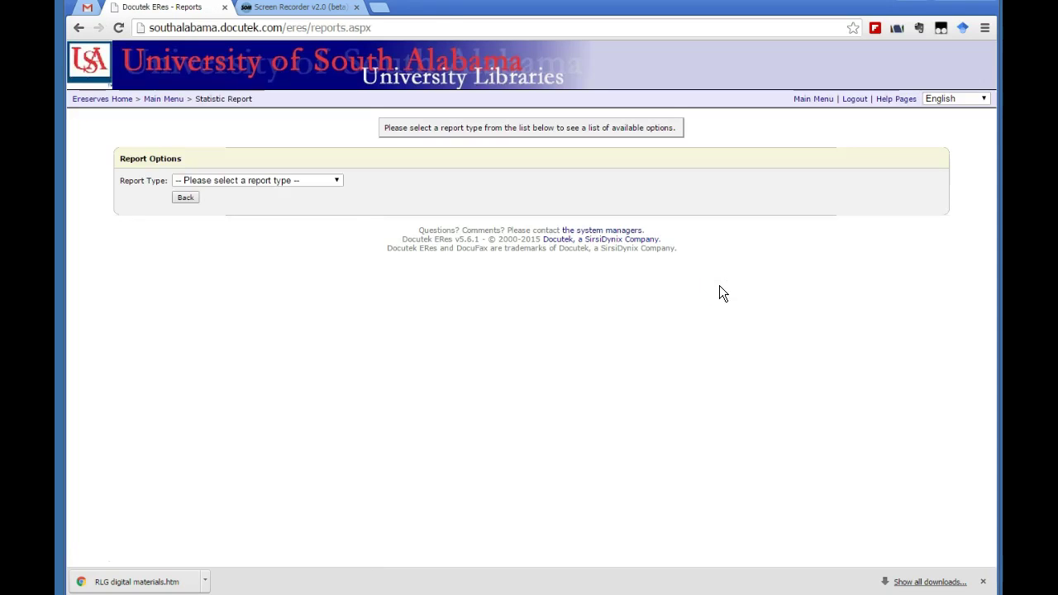
Choose the 'Hits: Documents' report type with item grouping set to Document.
click(336, 181)
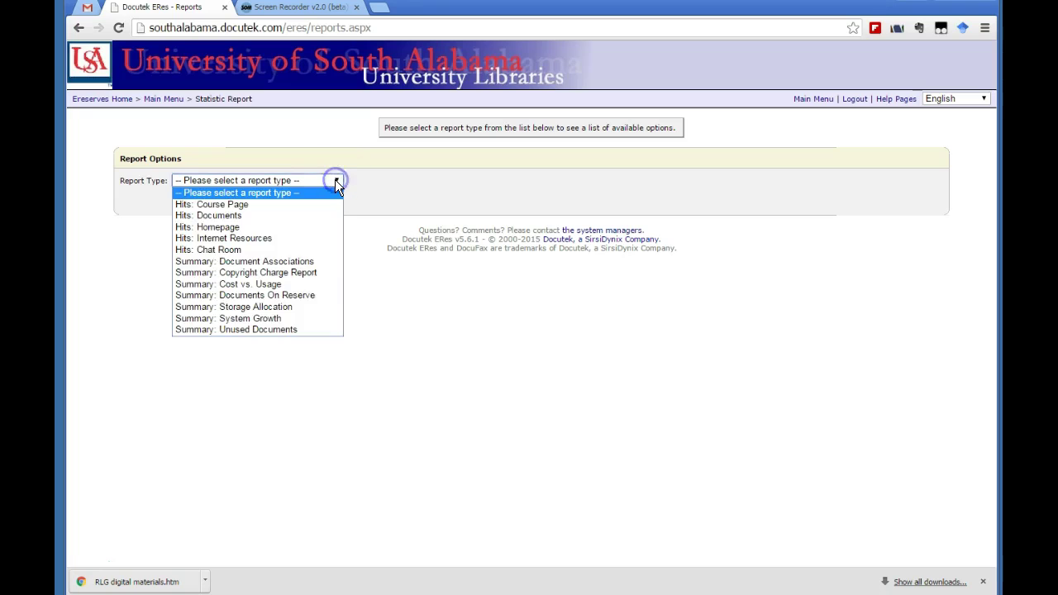
click(293, 215)
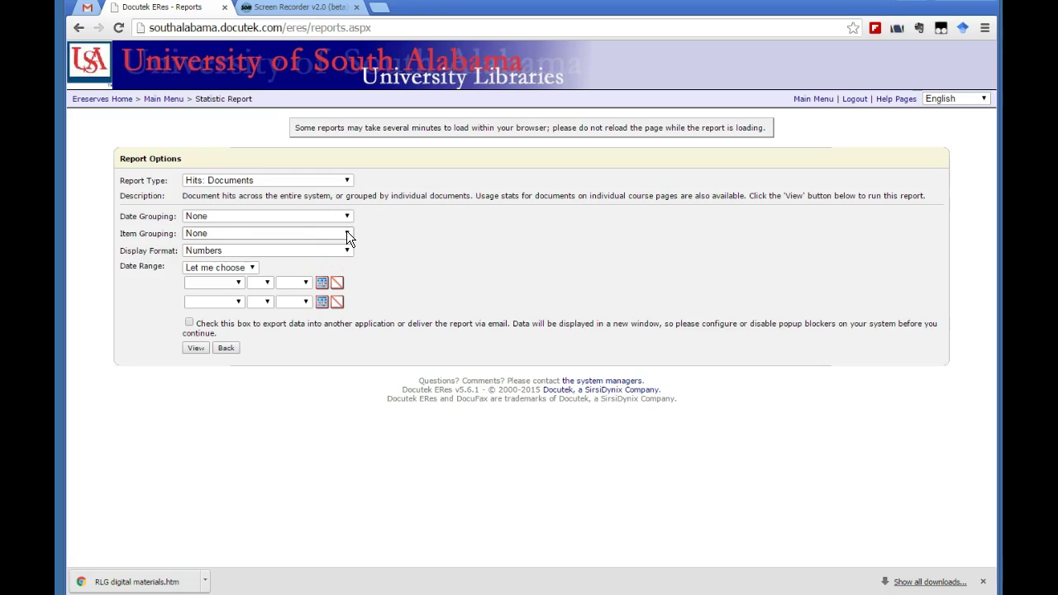
click(348, 235)
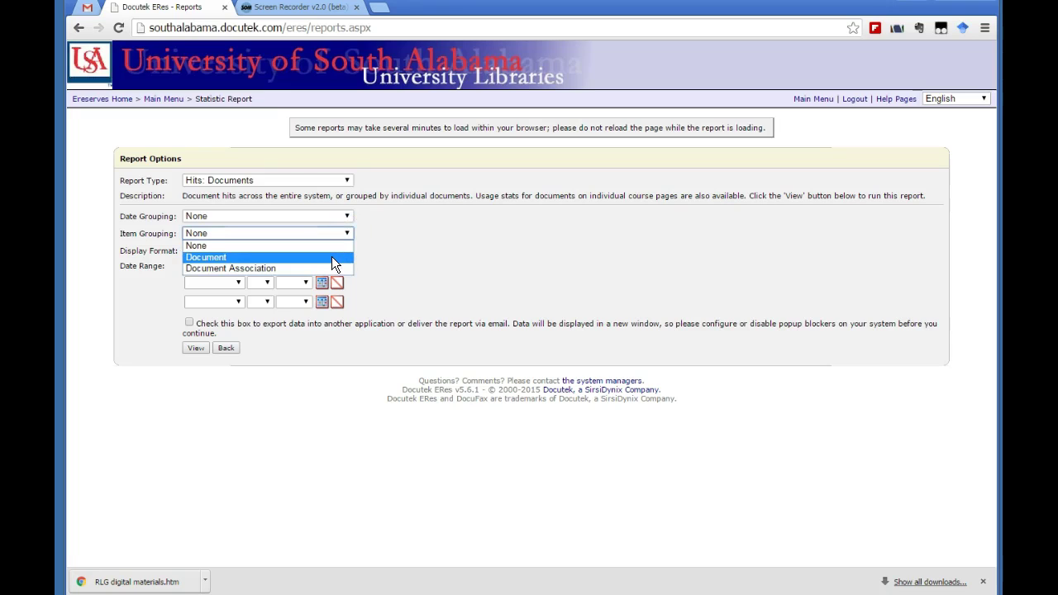
click(332, 256)
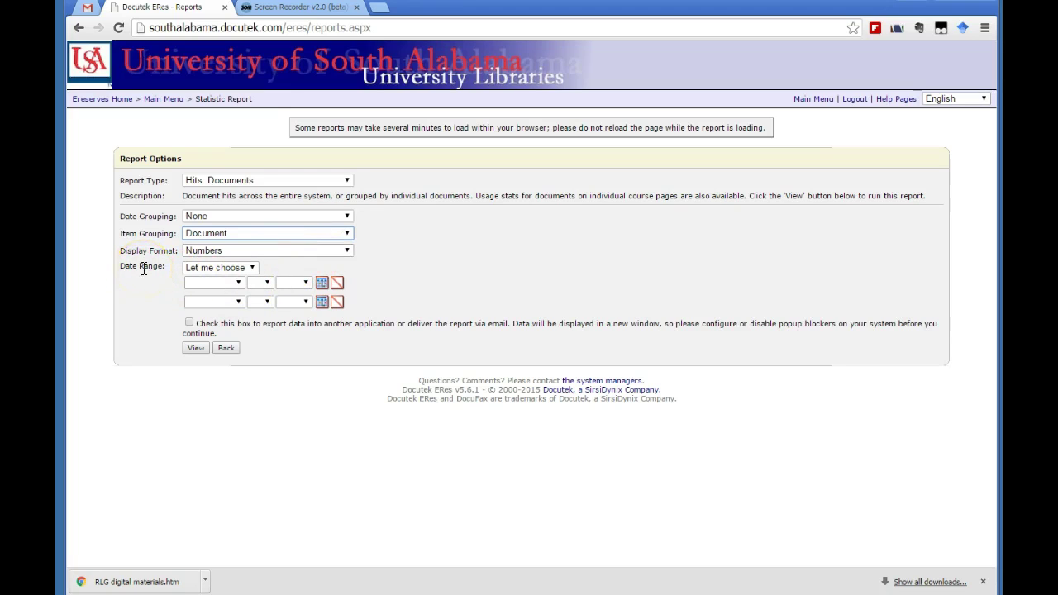
Set the report start date to October 1, 2014.
click(238, 284)
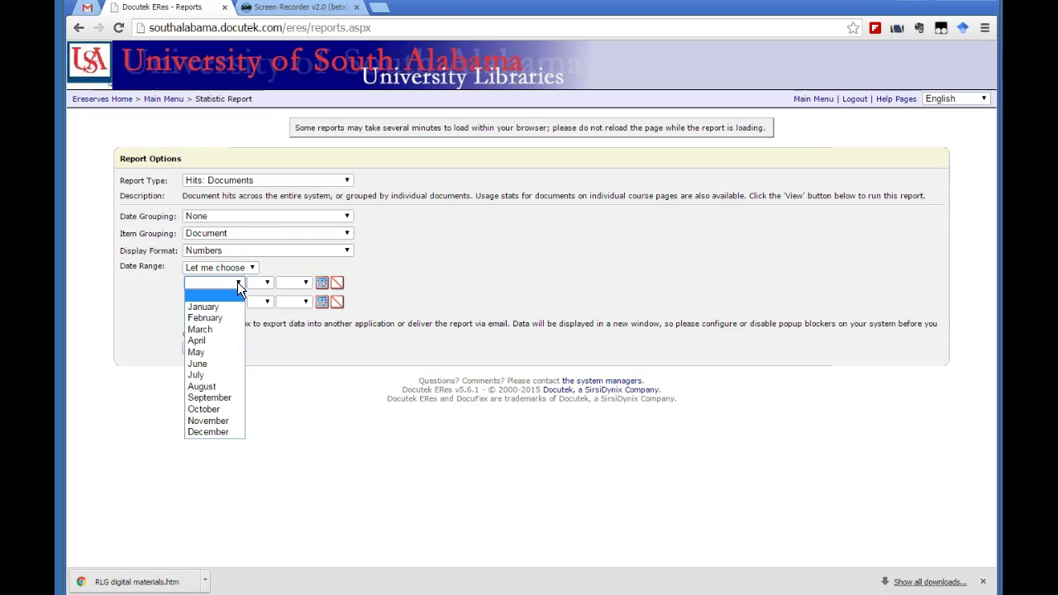
click(214, 376)
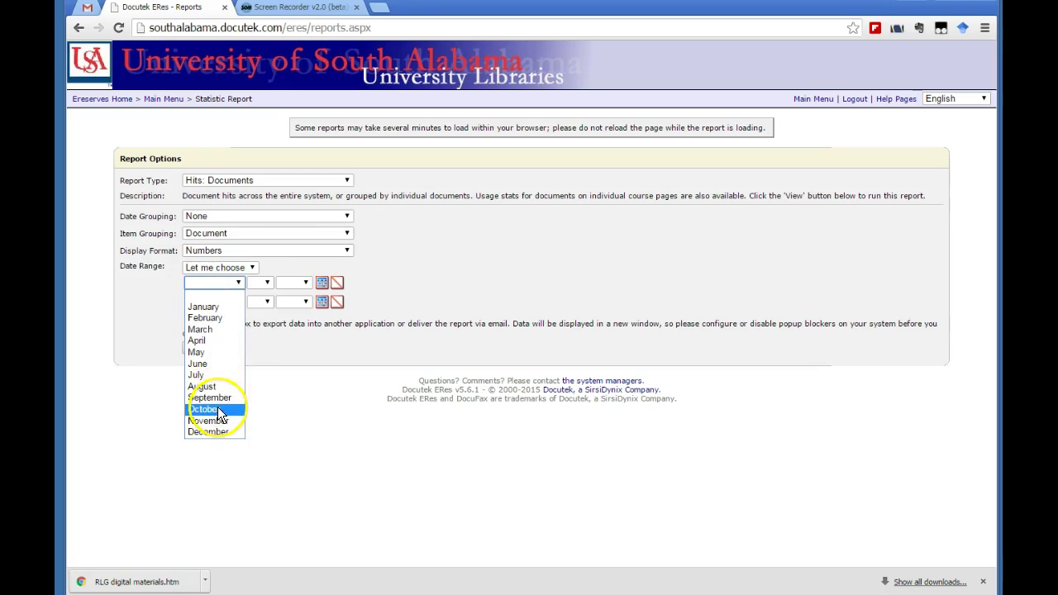
click(216, 408)
click(260, 283)
click(258, 304)
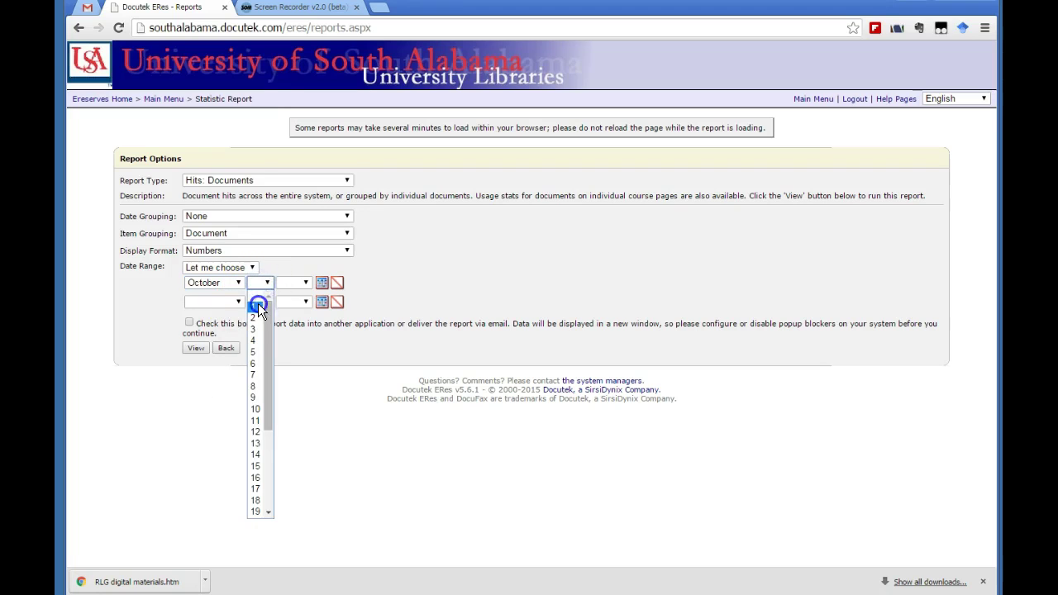
click(301, 284)
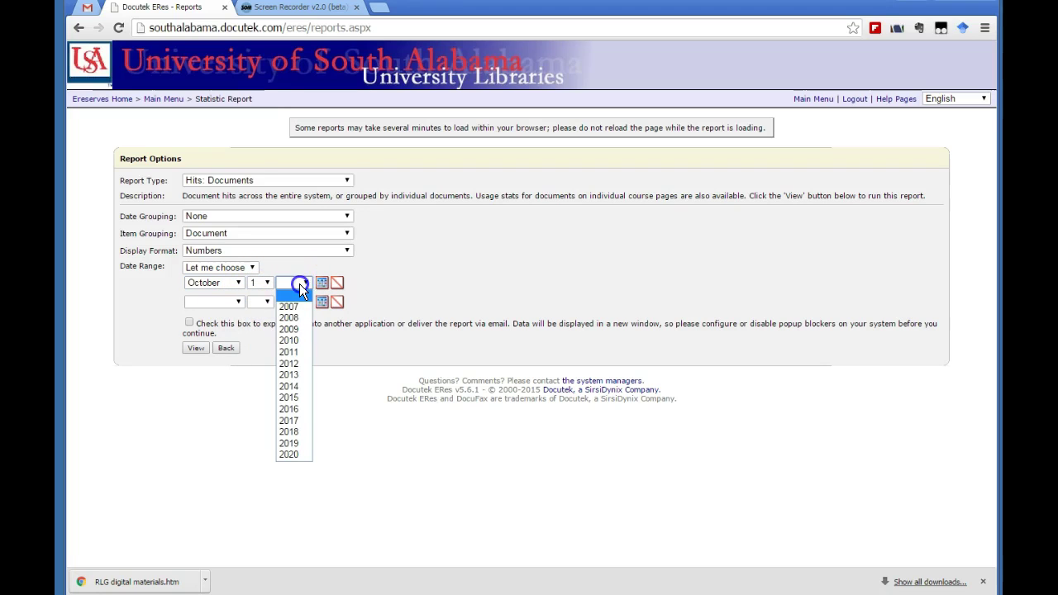
click(297, 386)
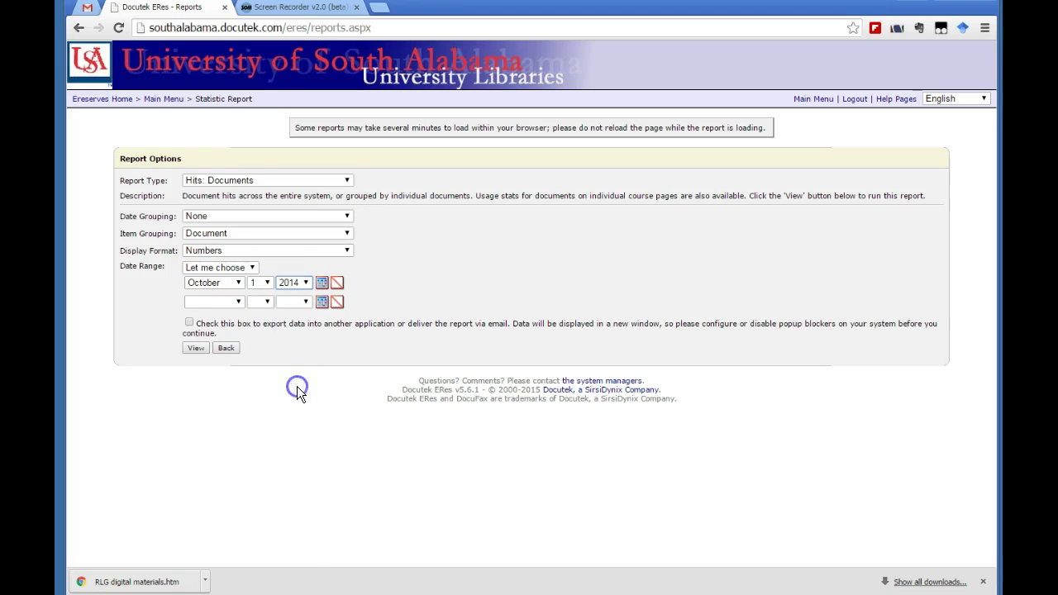
Set the report end date to September 30, 2015.
click(239, 303)
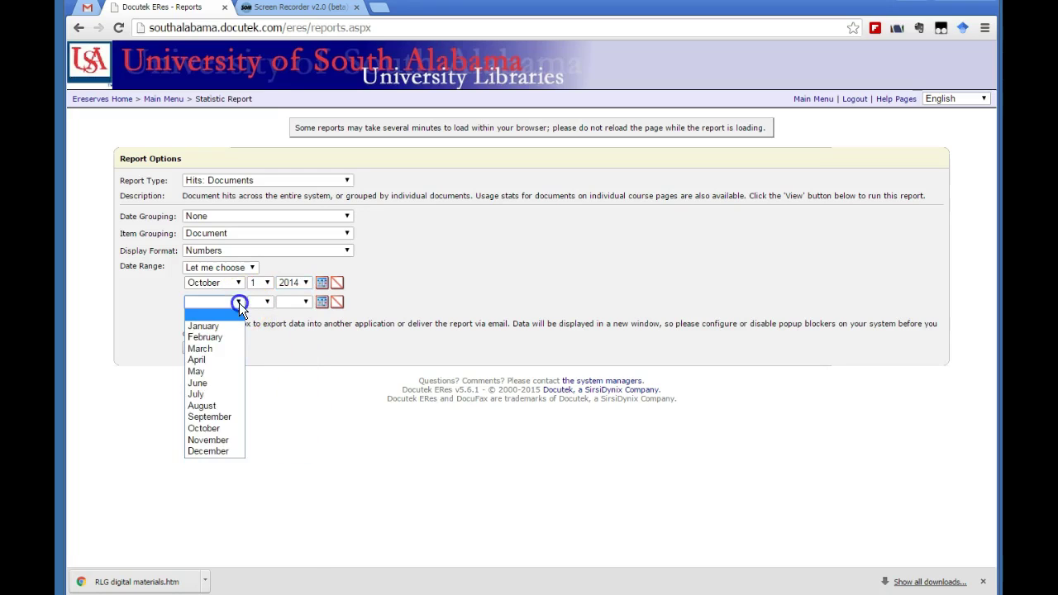
click(234, 416)
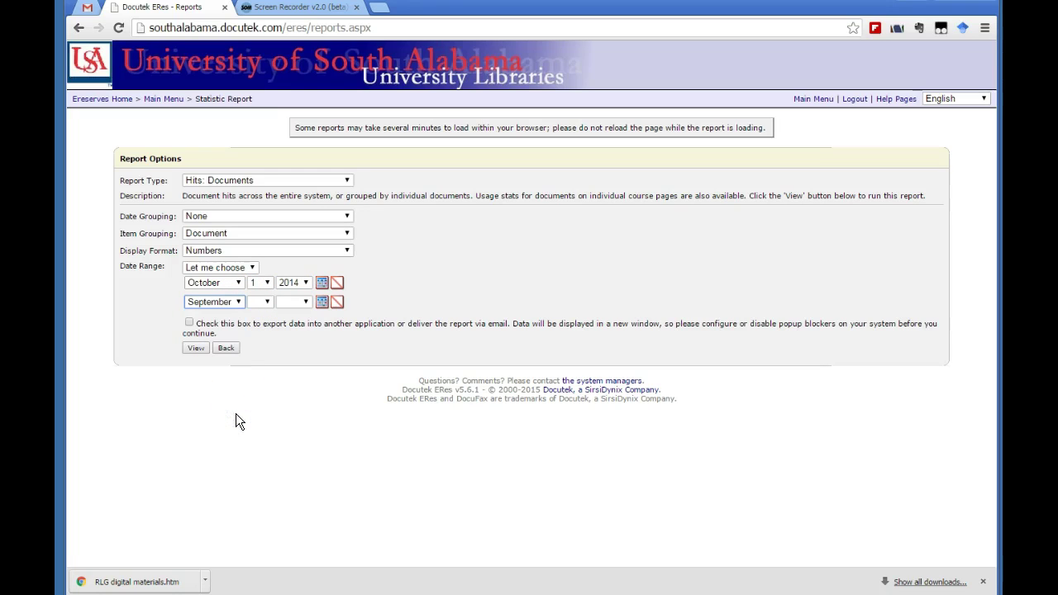
click(268, 301)
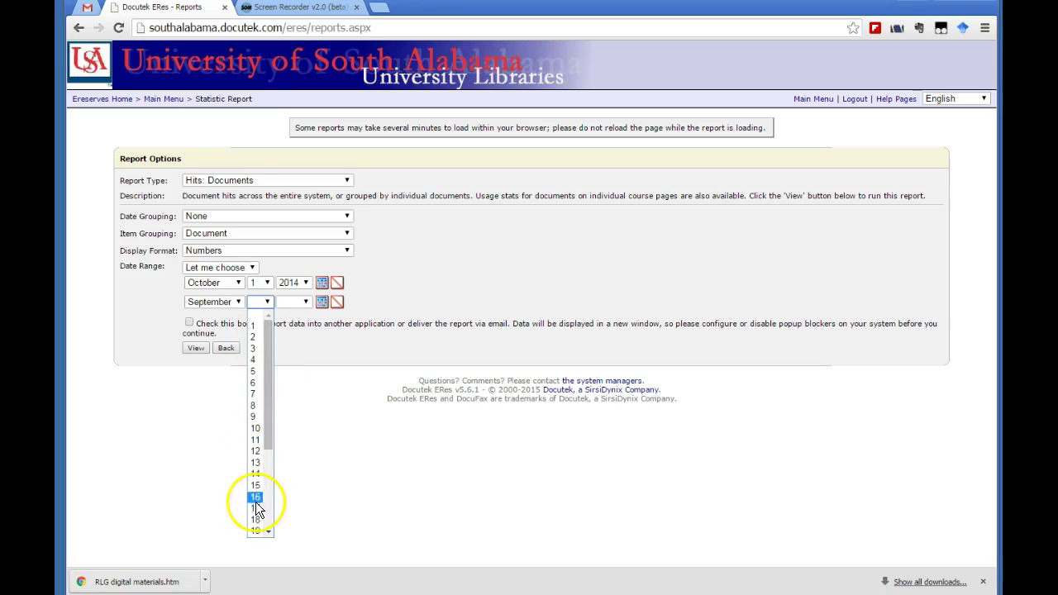
drag(268, 409, 268, 503)
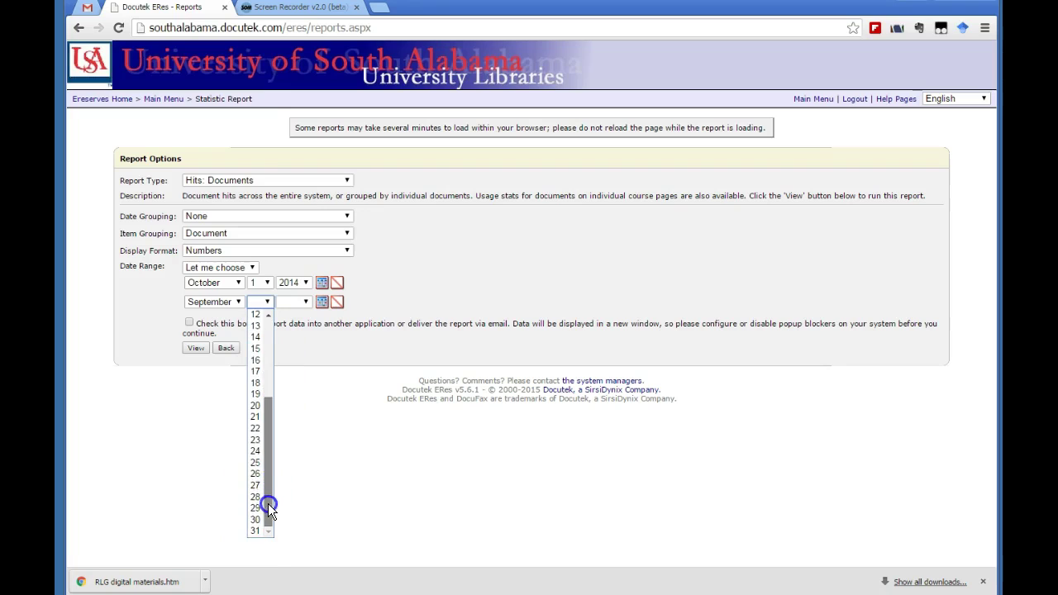
click(254, 520)
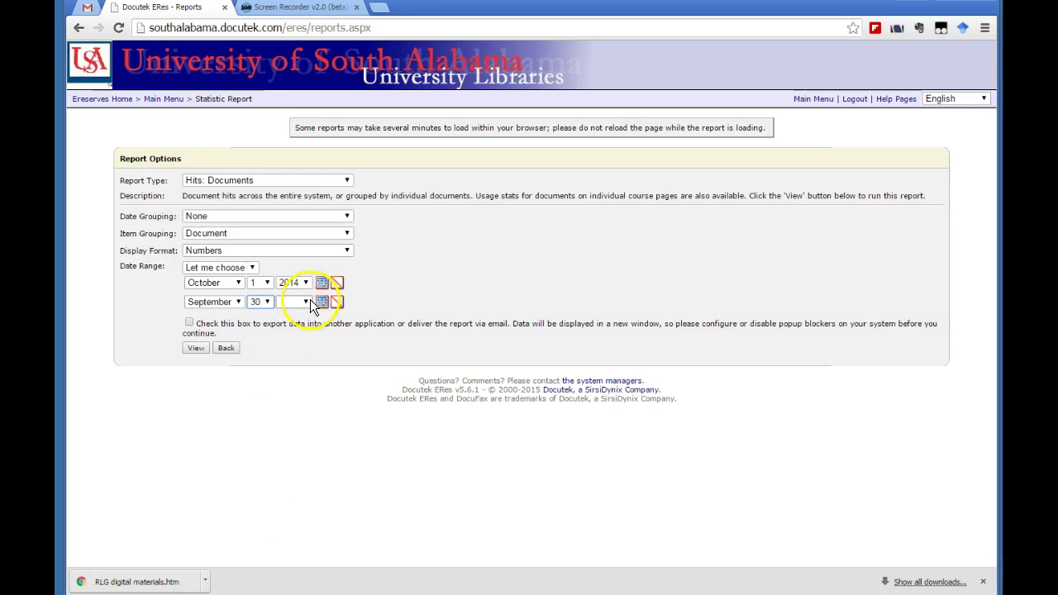
click(305, 303)
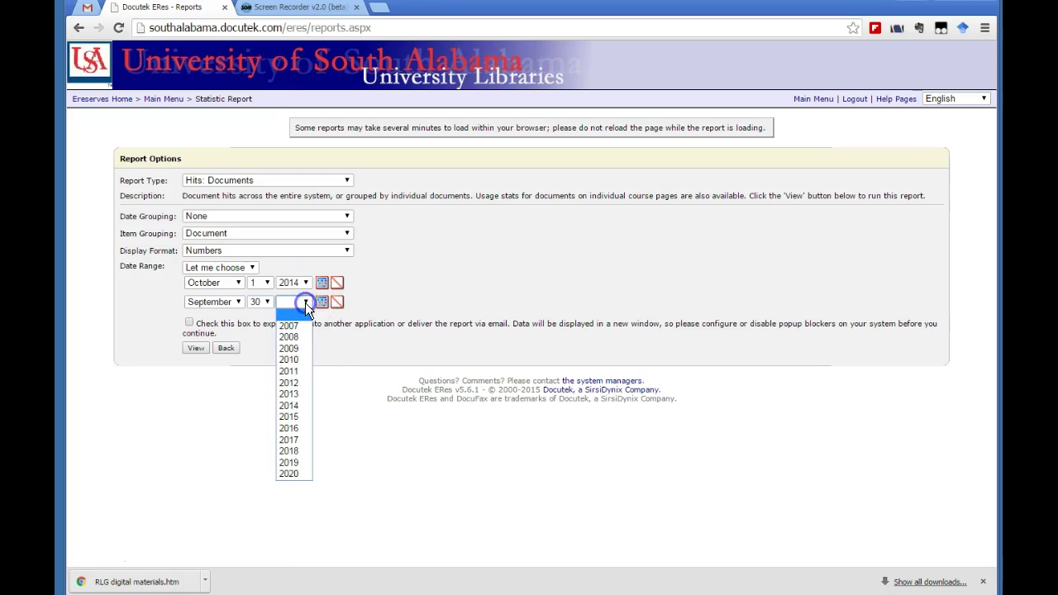
click(298, 416)
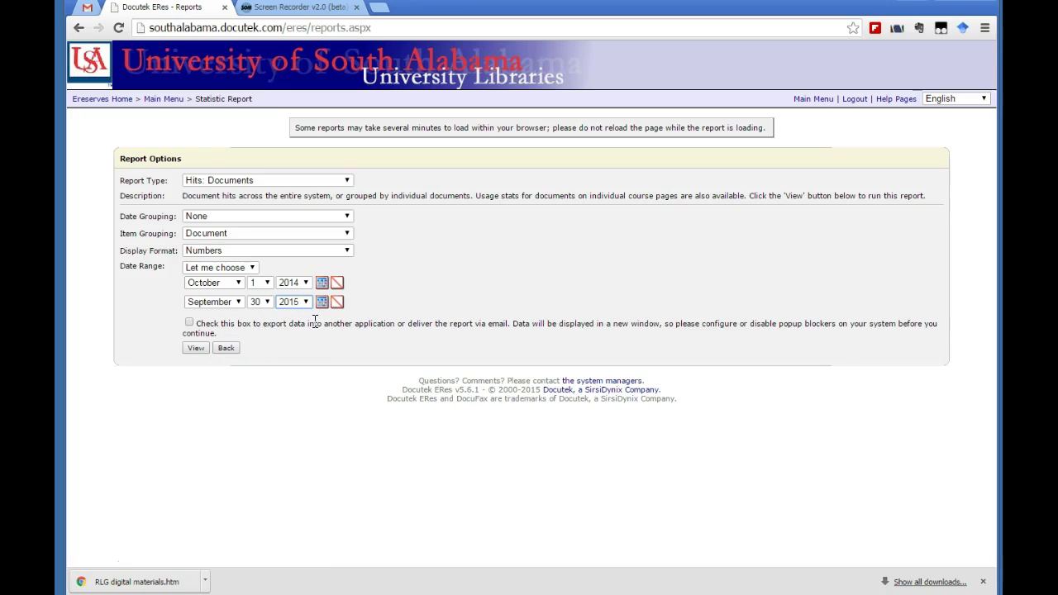
Enable data export and run the report to reach the Export Data window.
click(189, 324)
click(188, 323)
click(193, 349)
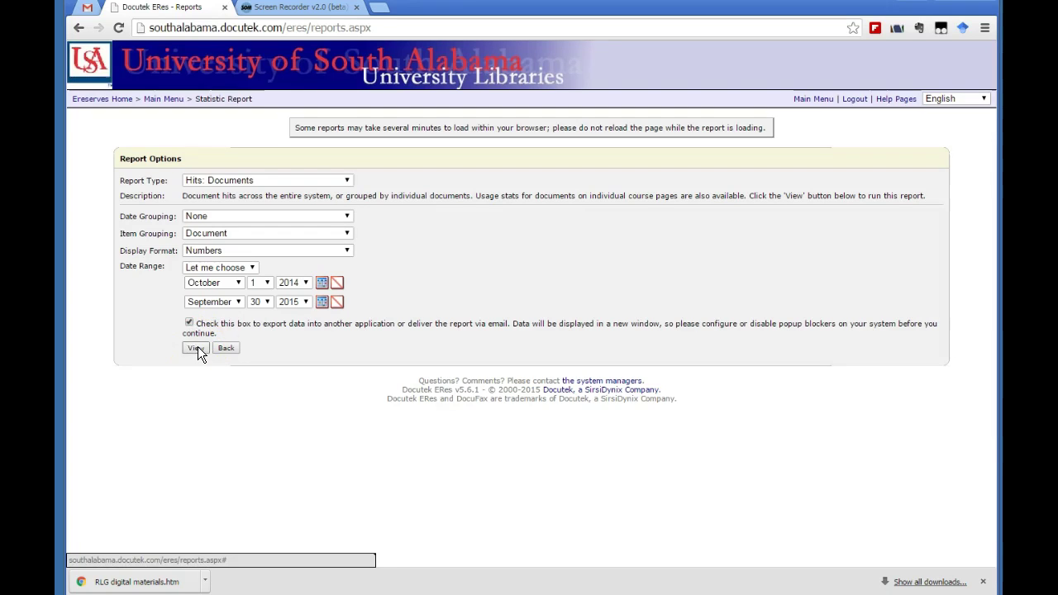
click(197, 347)
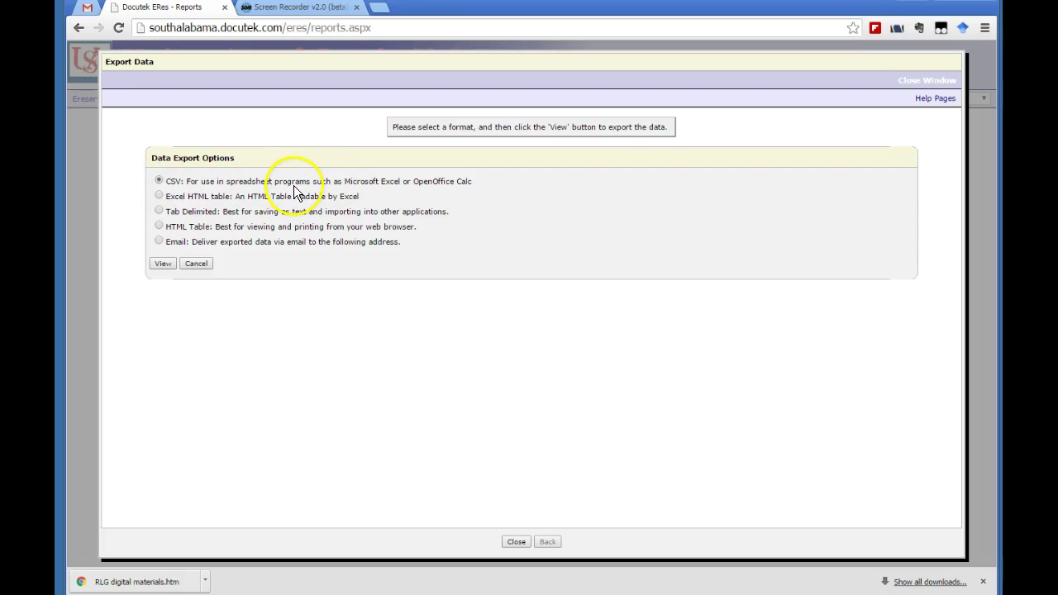
Export the report as CSV and open the downloaded export (6).csv file.
click(162, 265)
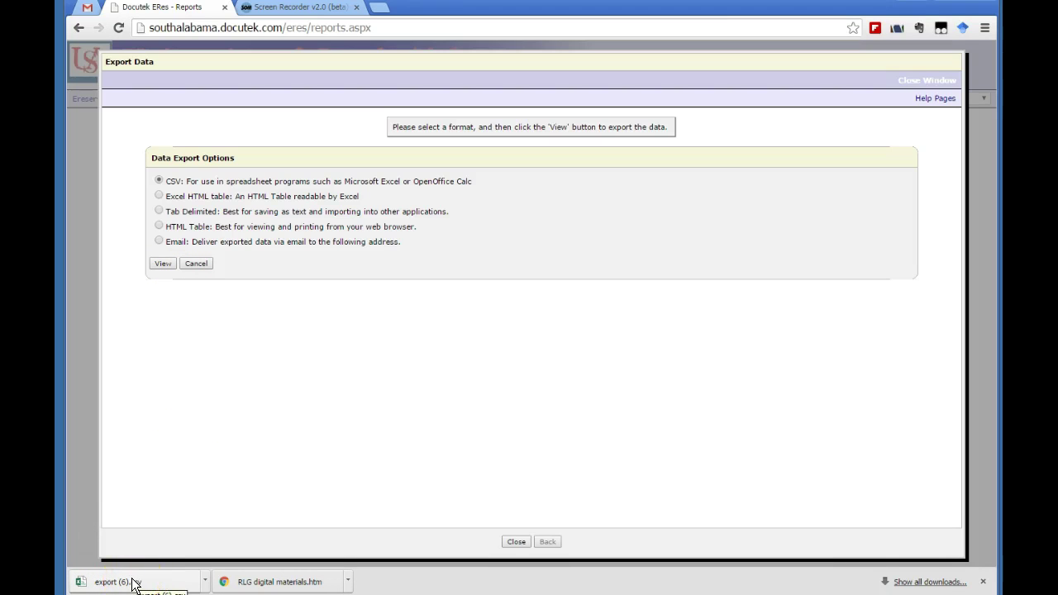
click(134, 583)
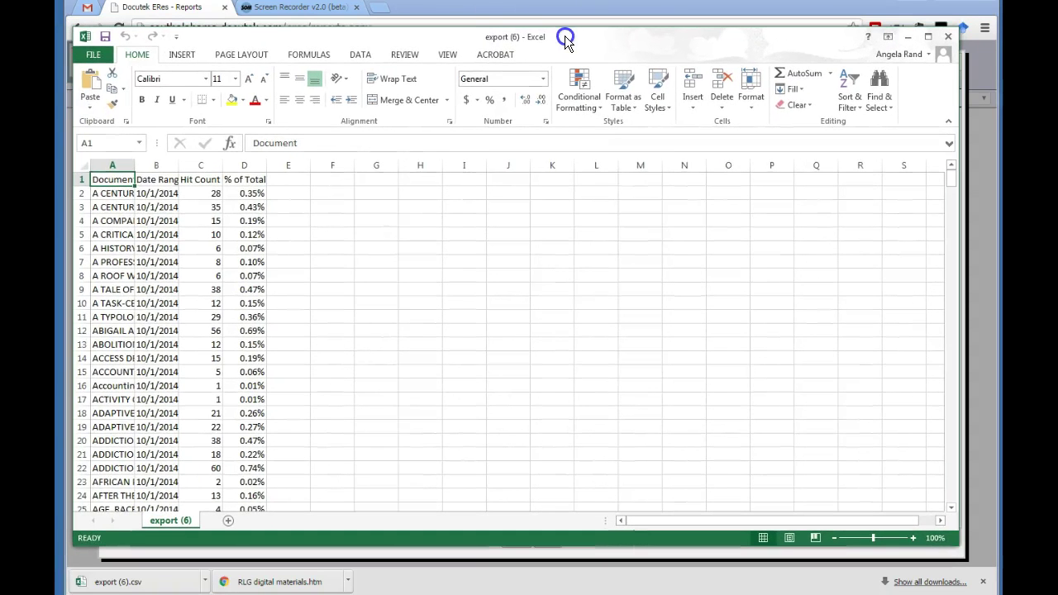
Scroll to row 448 of the export (6) sheet to read the 8088 Totals hits.
scroll(546, 224, down, 2)
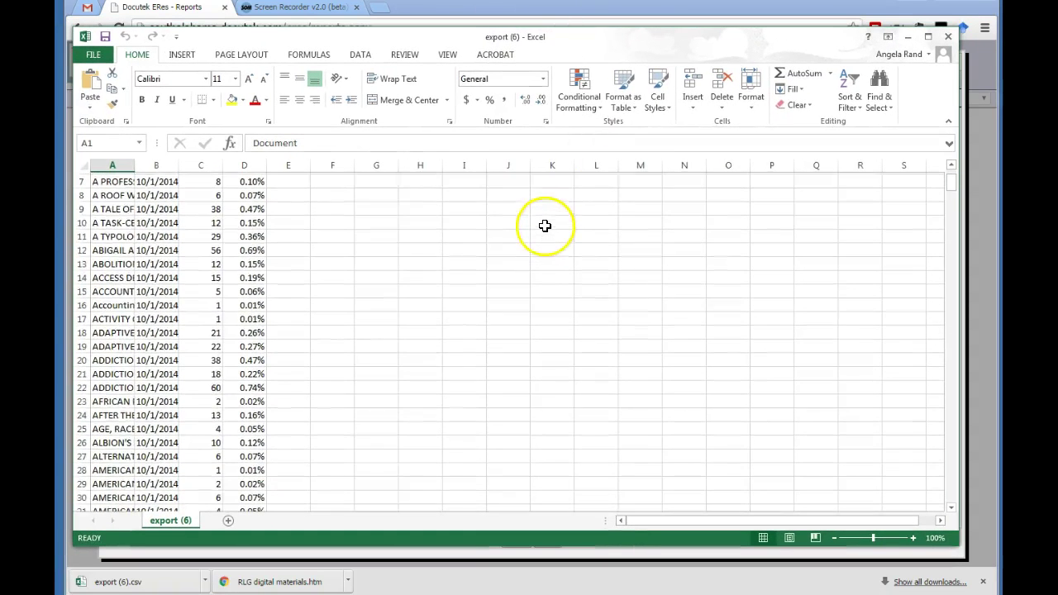
scroll(546, 224, up, 2)
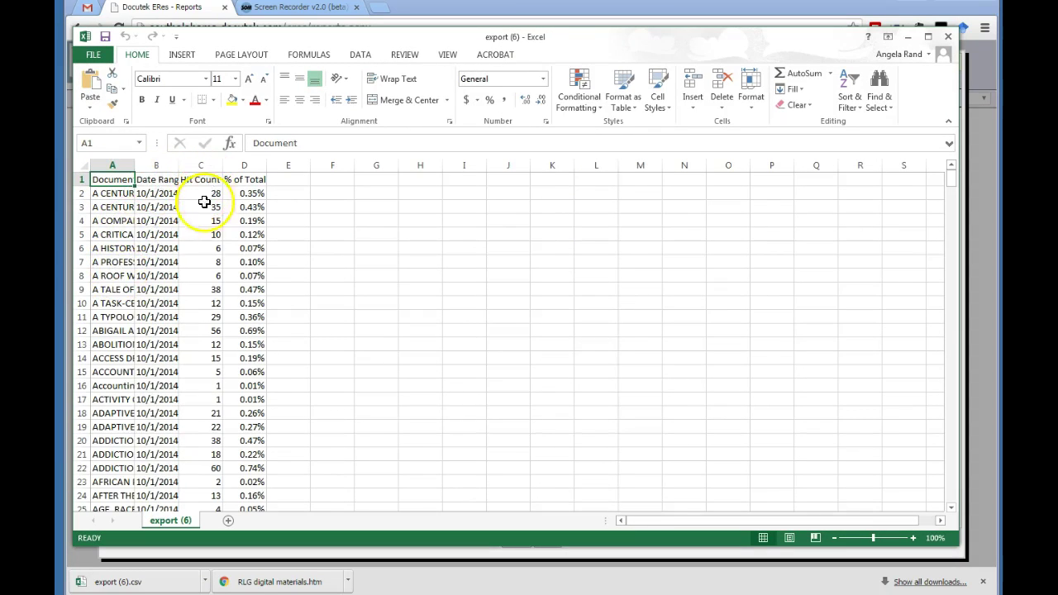
scroll(399, 244, down, 18)
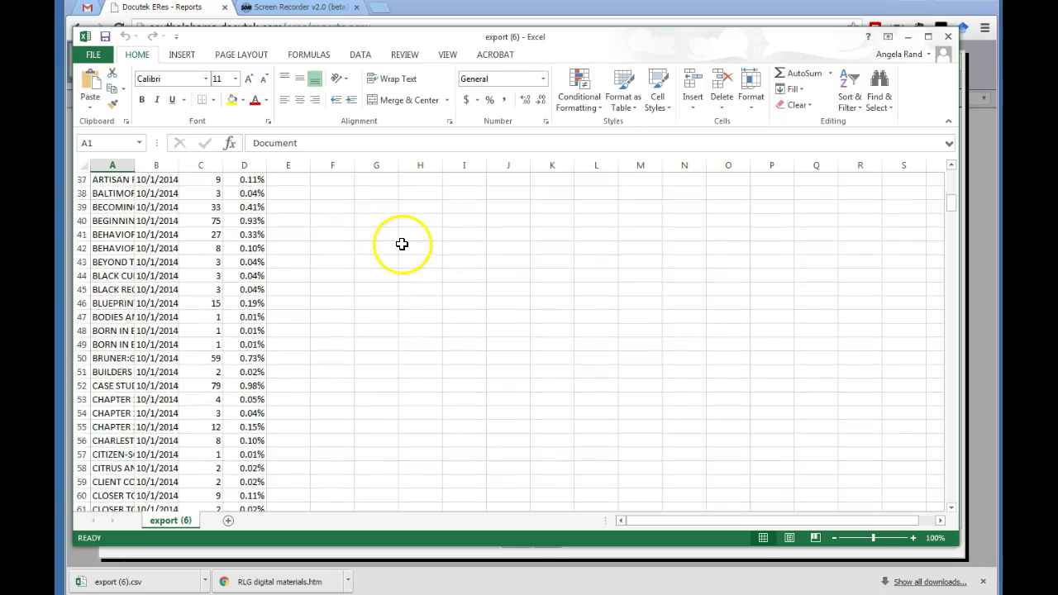
scroll(408, 255, down, 20)
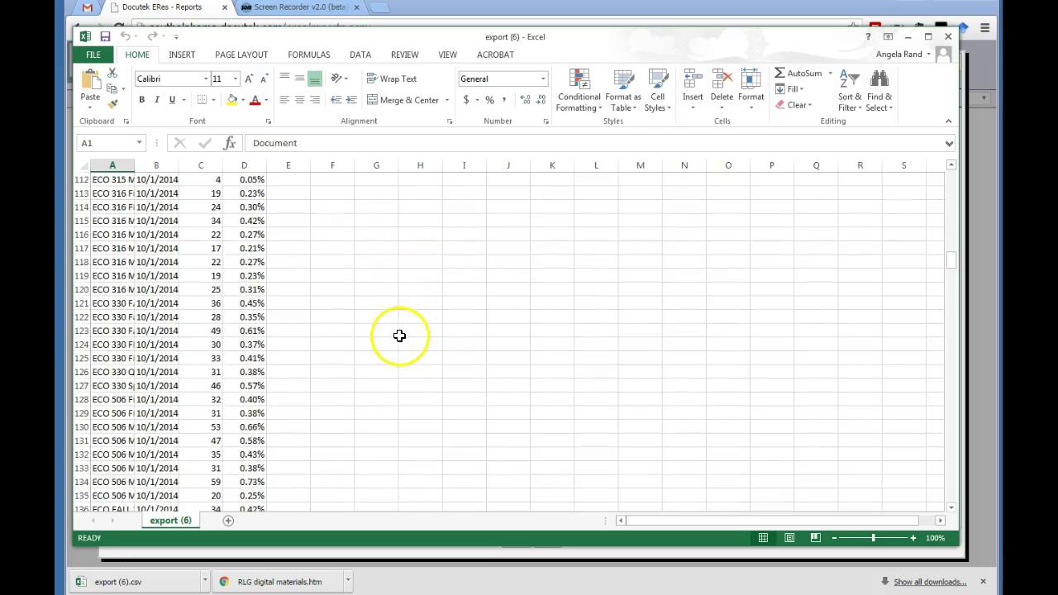
scroll(394, 352, down, 20)
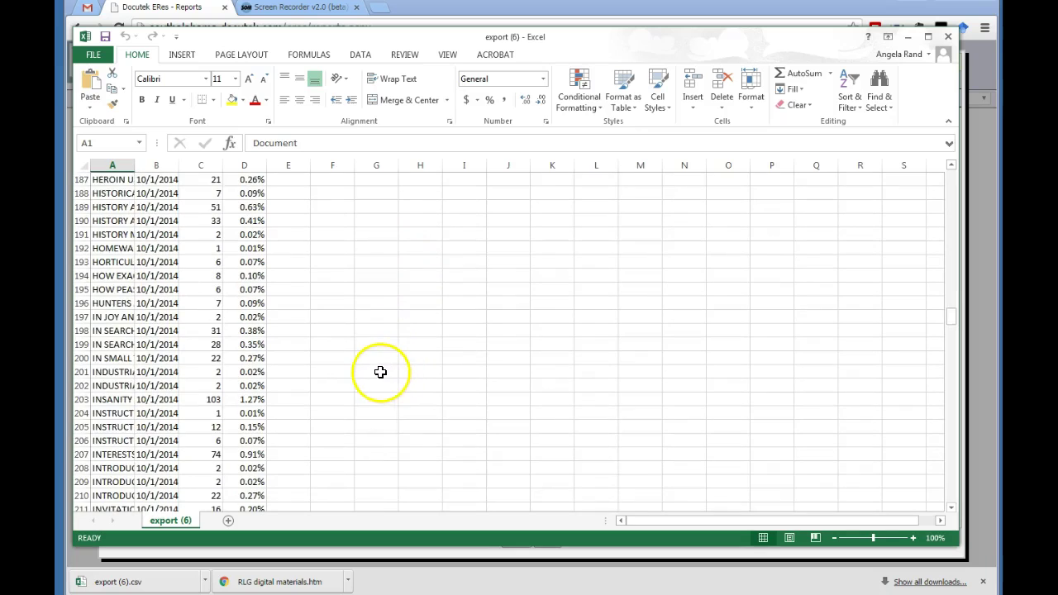
scroll(374, 372, down, 20)
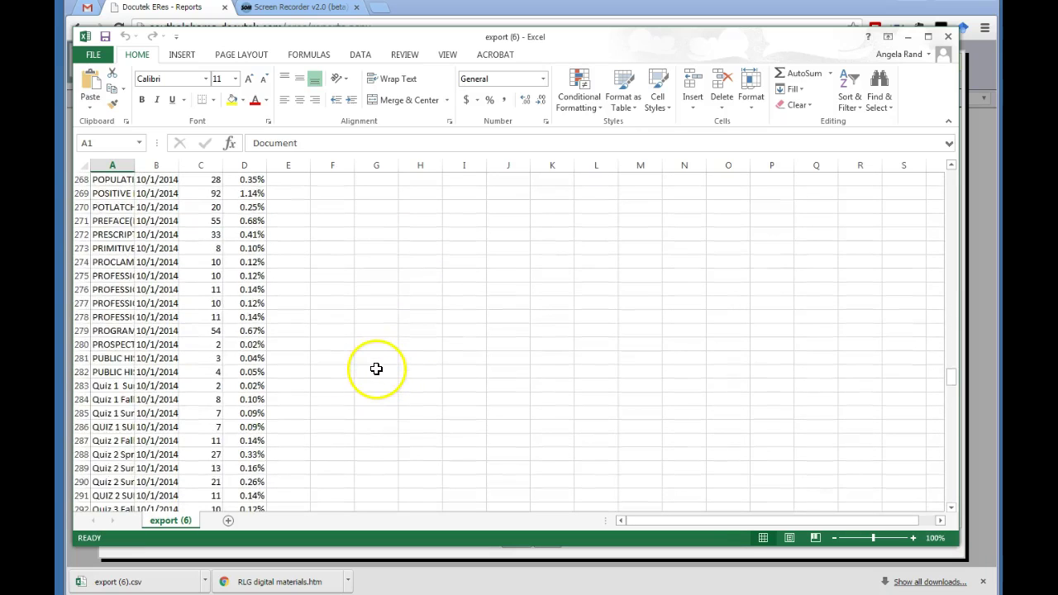
scroll(376, 376, down, 20)
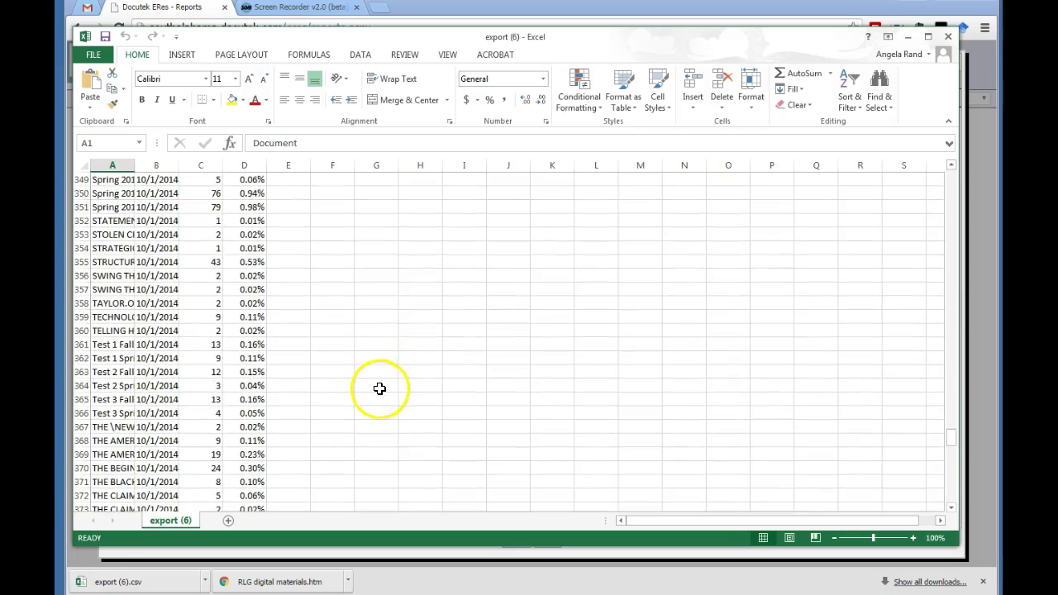
scroll(378, 393, down, 20)
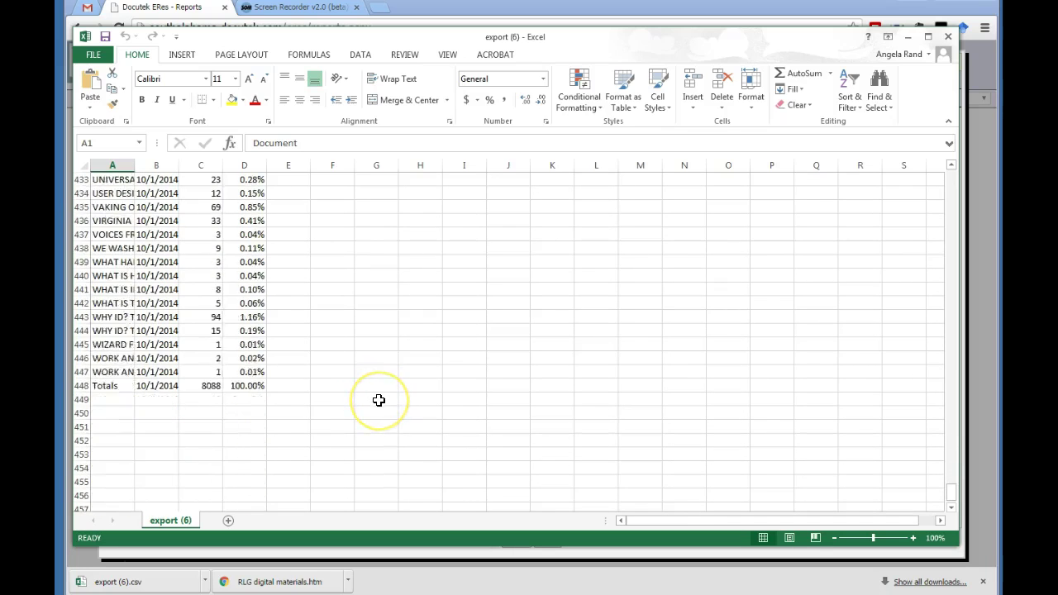